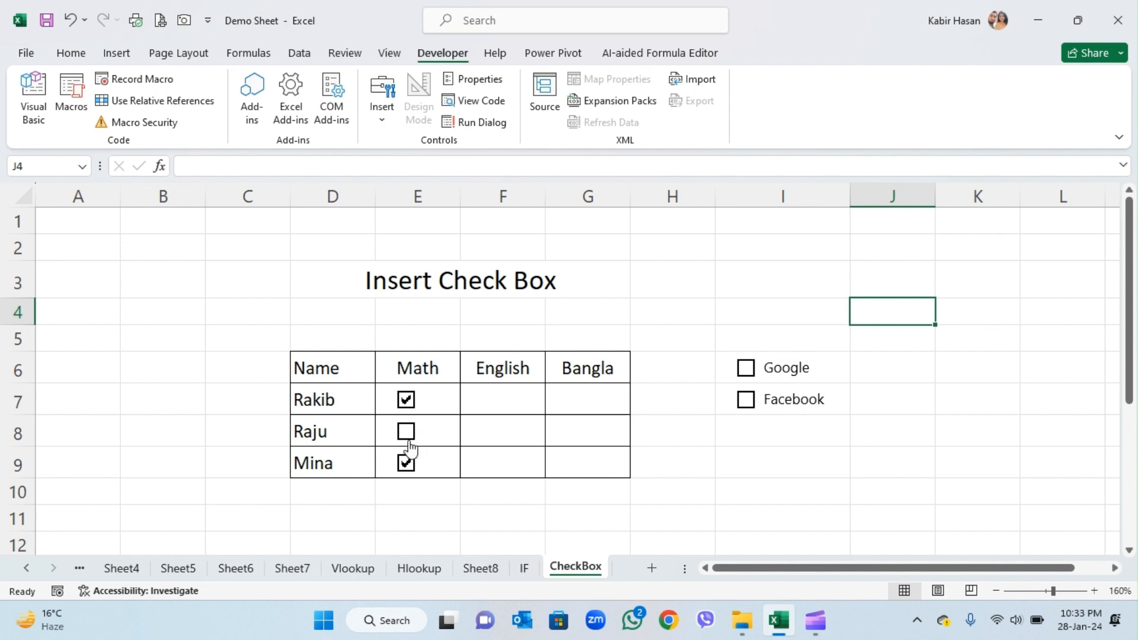
Clear the Math check boxes in E7:E9 and tick the Google and Facebook check boxes.
click(408, 432)
click(406, 463)
click(415, 437)
click(745, 370)
click(747, 402)
click(747, 368)
click(747, 401)
click(747, 370)
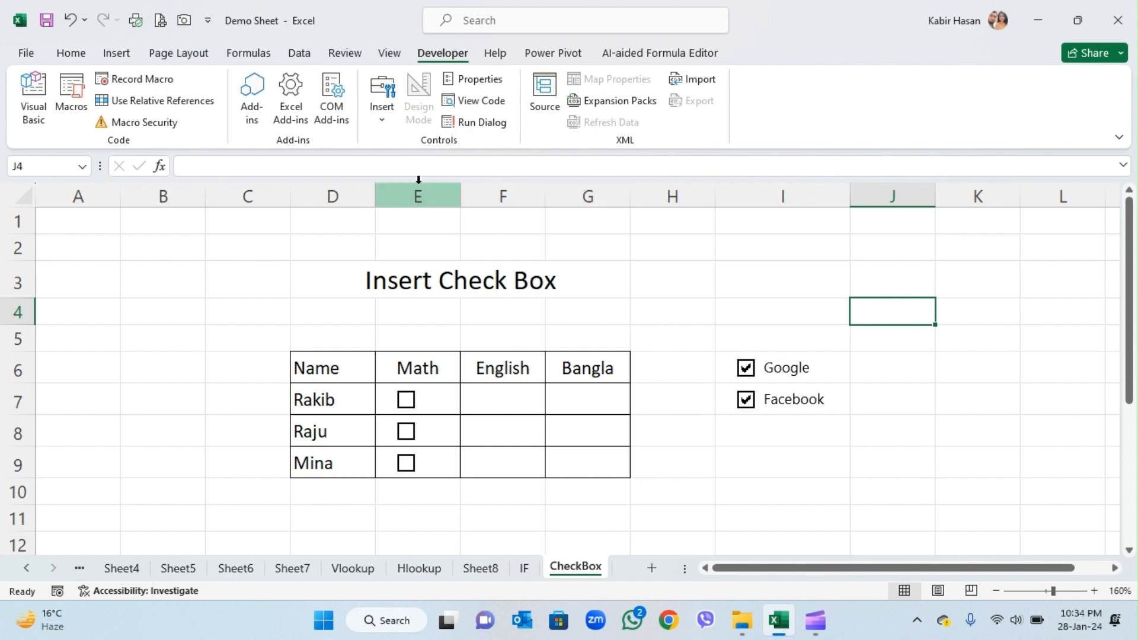
Insert a form-control check box in cell I8, directly below the Facebook check box.
click(390, 127)
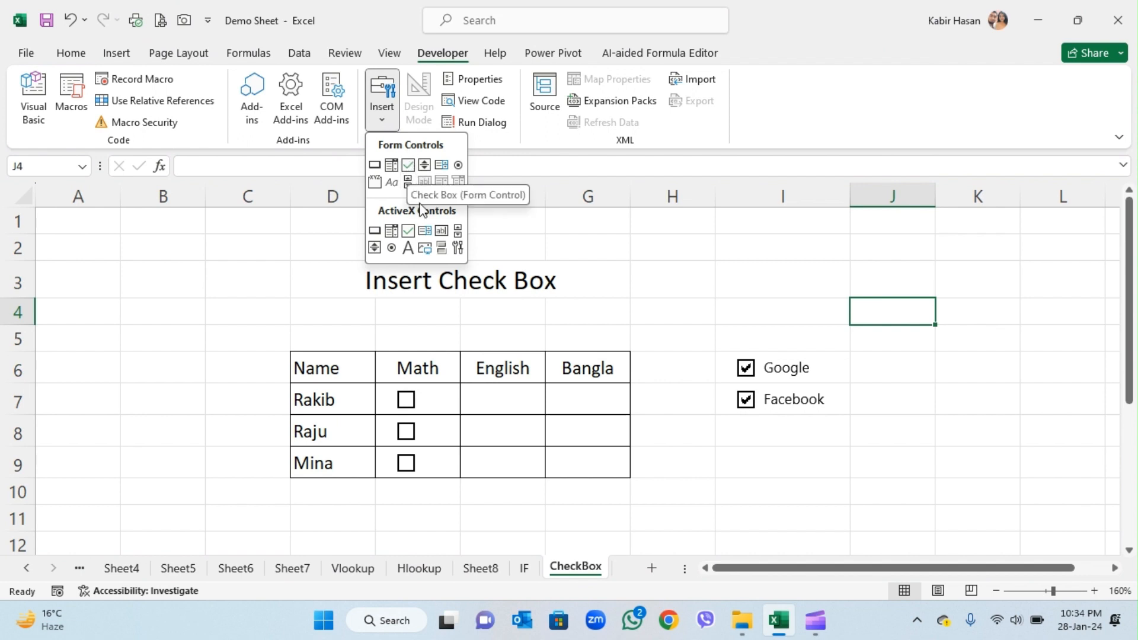
click(408, 166)
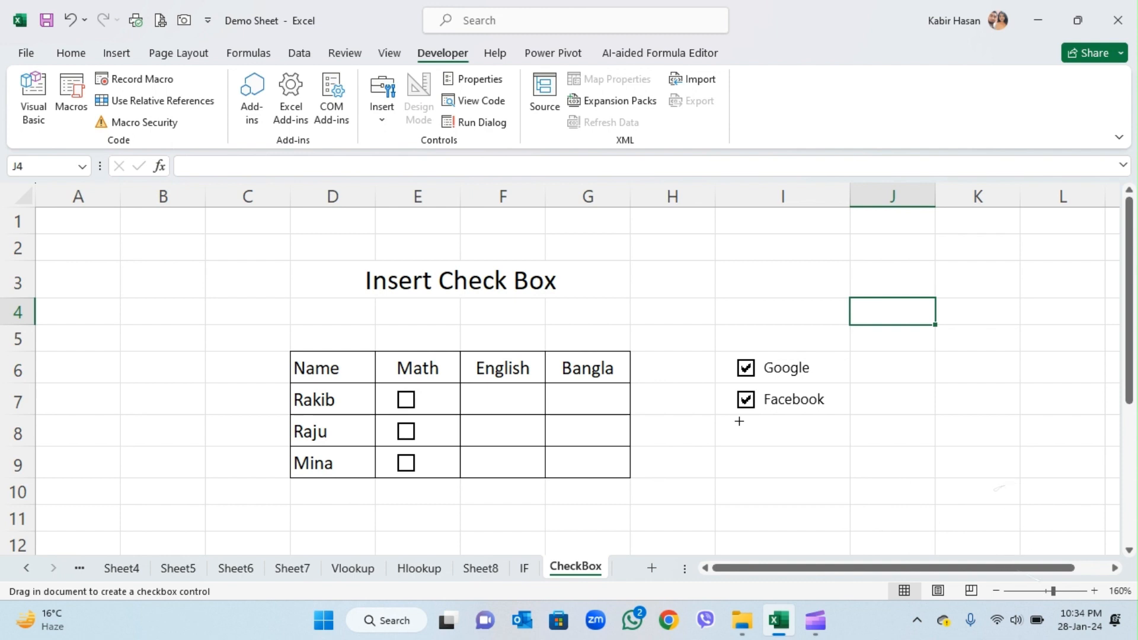
mouse_move(739, 422)
mouse_down()
mouse_move(752, 449)
mouse_move(766, 417)
mouse_move(821, 433)
mouse_up()
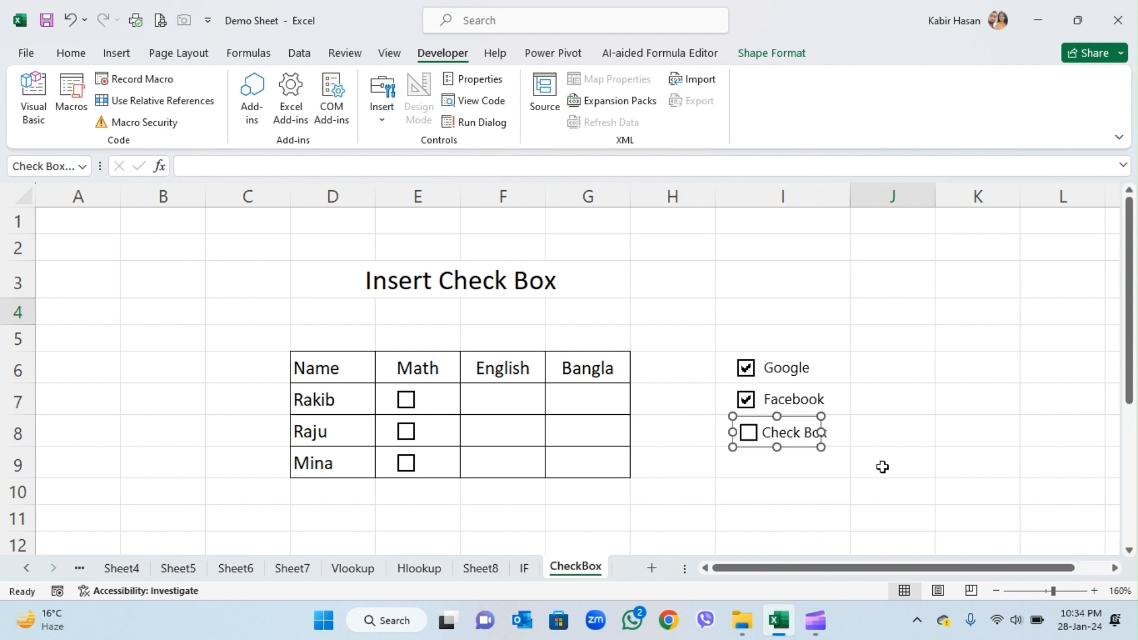
click(804, 470)
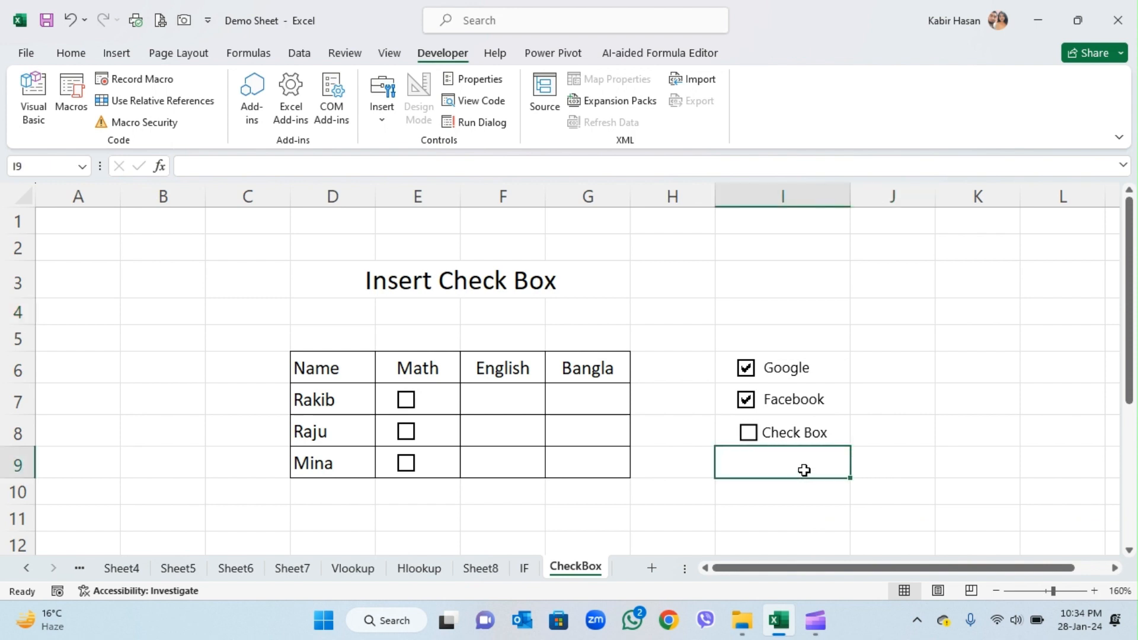
Replace the label of the new check box in I8 with "Mobile Phone".
click(787, 437)
right_click(785, 440)
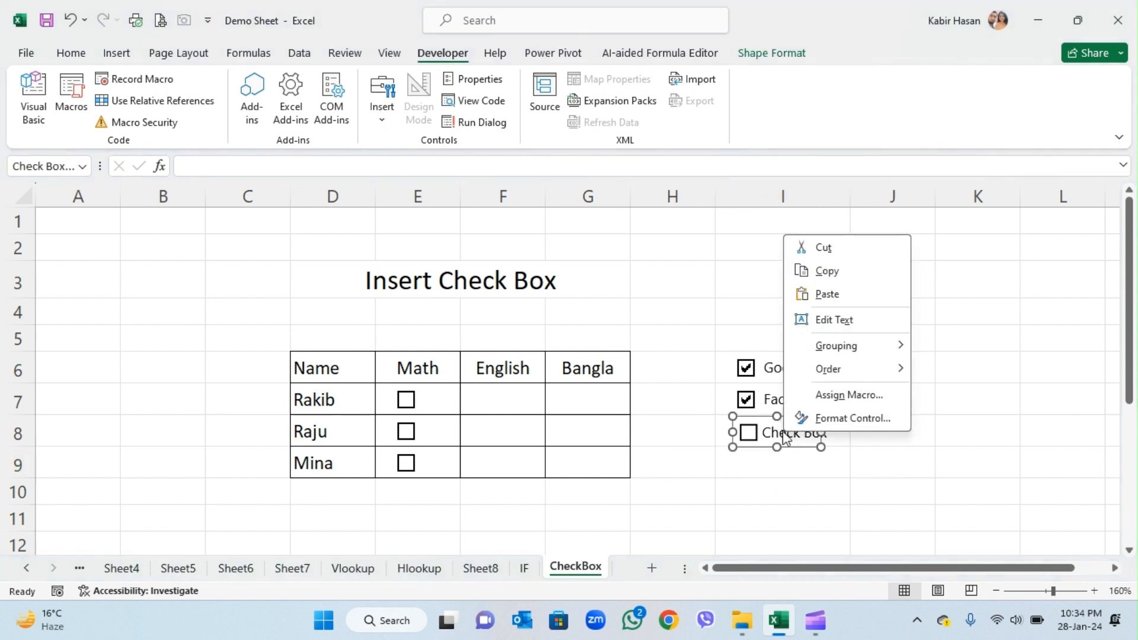
click(832, 320)
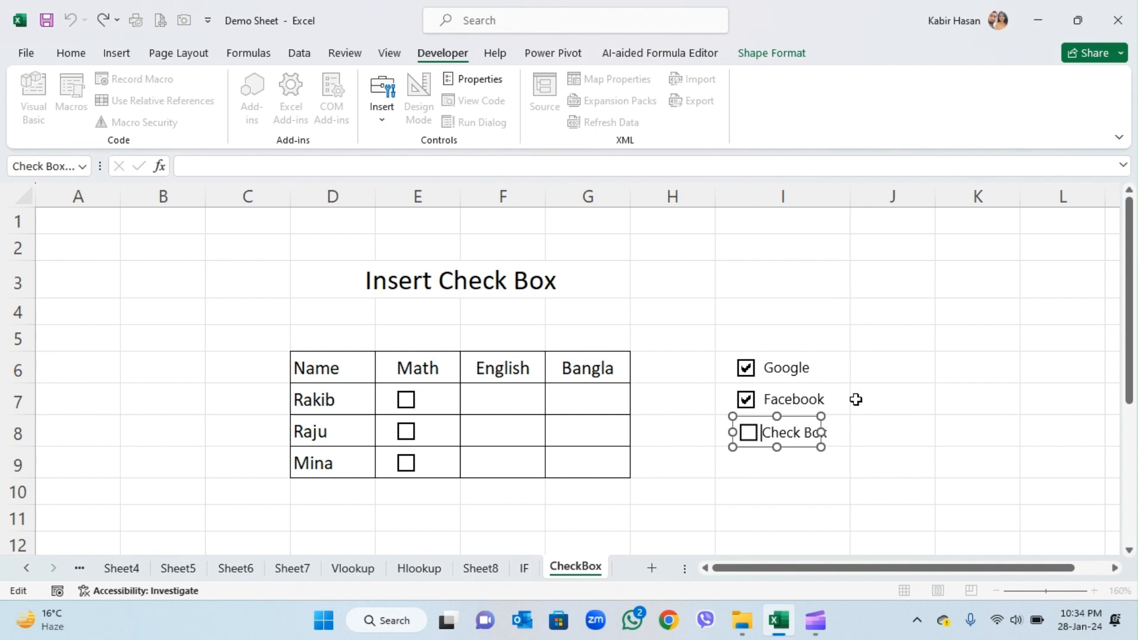
key(BackSpace)
key(BackSpace)
key(BackSpace)
key(BackSpace)
key(BackSpace)
key(BackSpace)
key(BackSpace)
key(BackSpace)
key(BackSpace)
key(BackSpace)
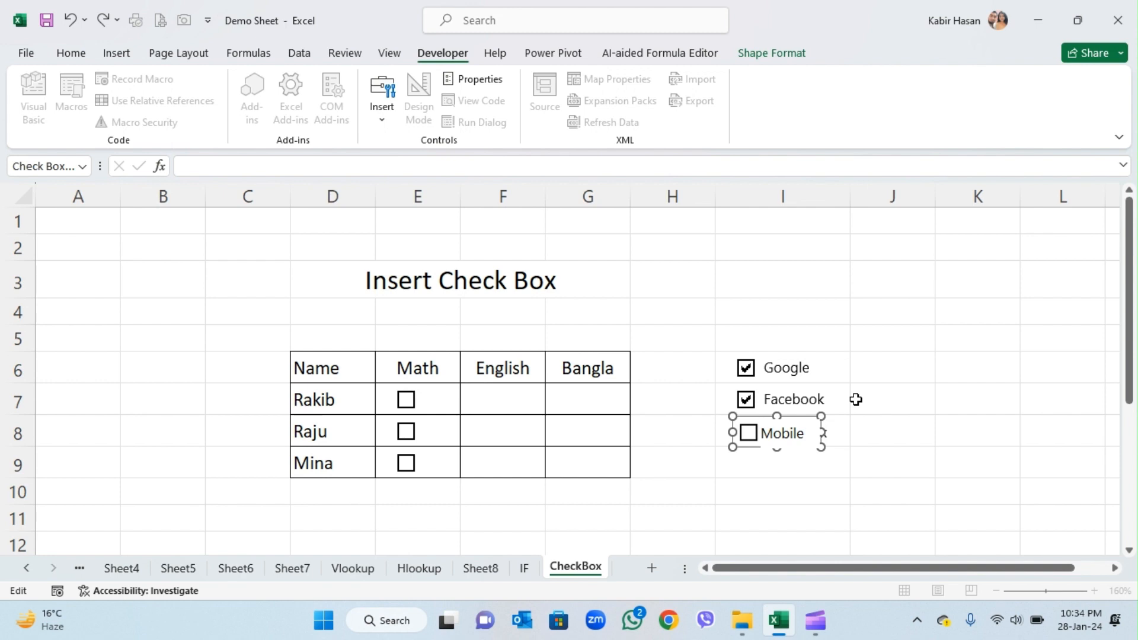
text(Mobile {hone)
click(855, 399)
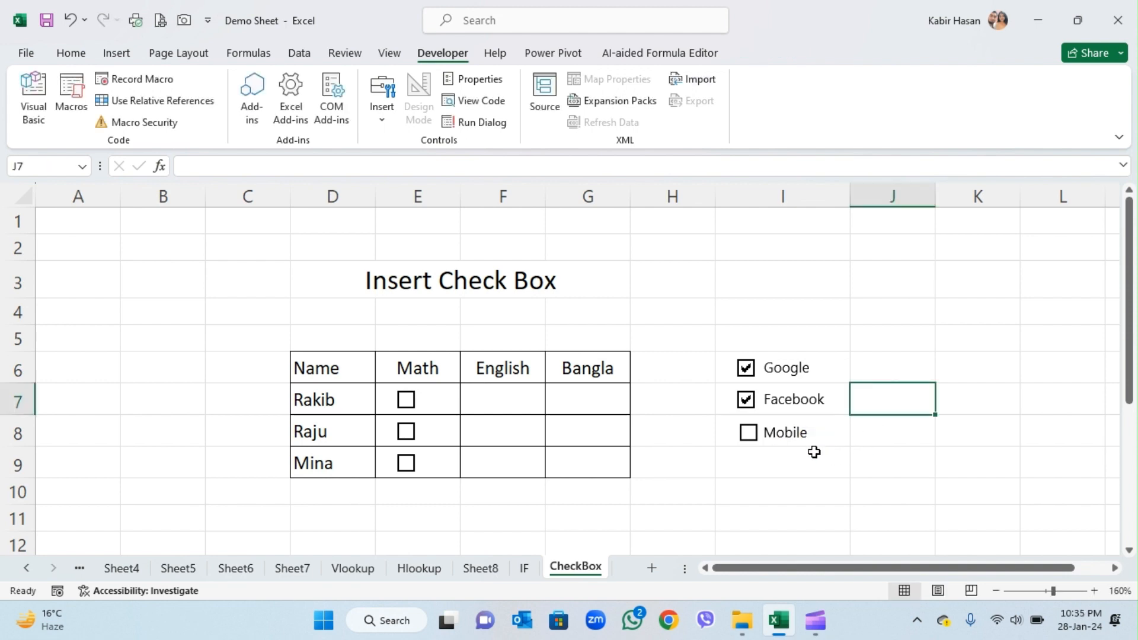
Widen the I8 check box into column J to fit its full label, and tick it.
click(798, 436)
ctrl+click(760, 437)
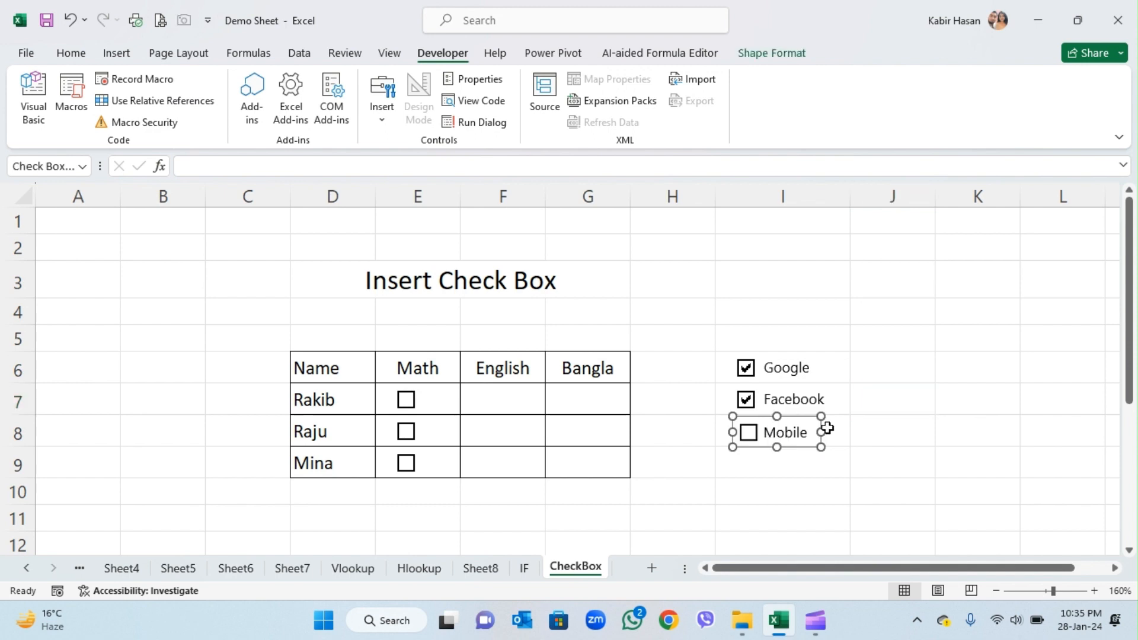
drag(823, 431, 902, 432)
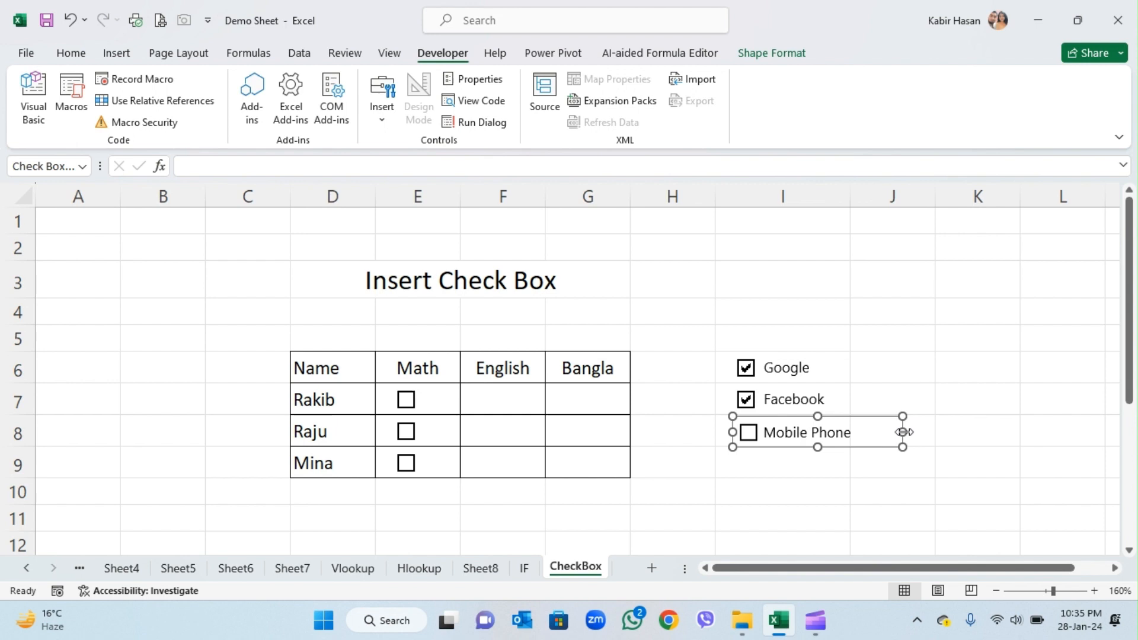
click(845, 461)
click(828, 439)
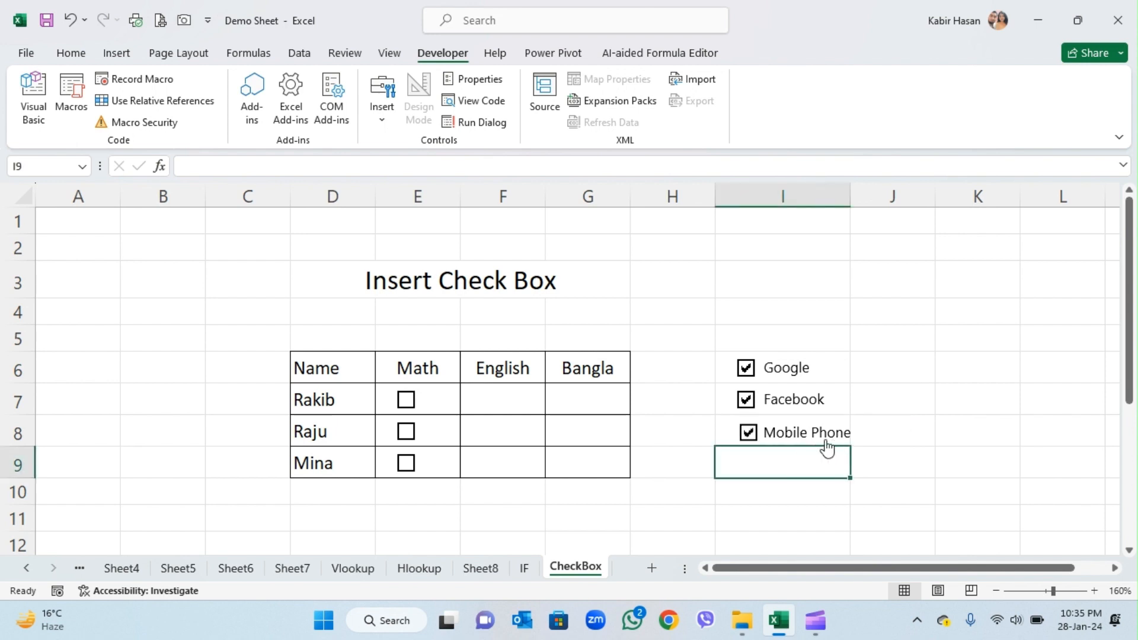
click(802, 439)
click(807, 441)
Delete the I8 check box's label text and narrow its frame to just the box.
ctrl+click(806, 431)
right_click(806, 430)
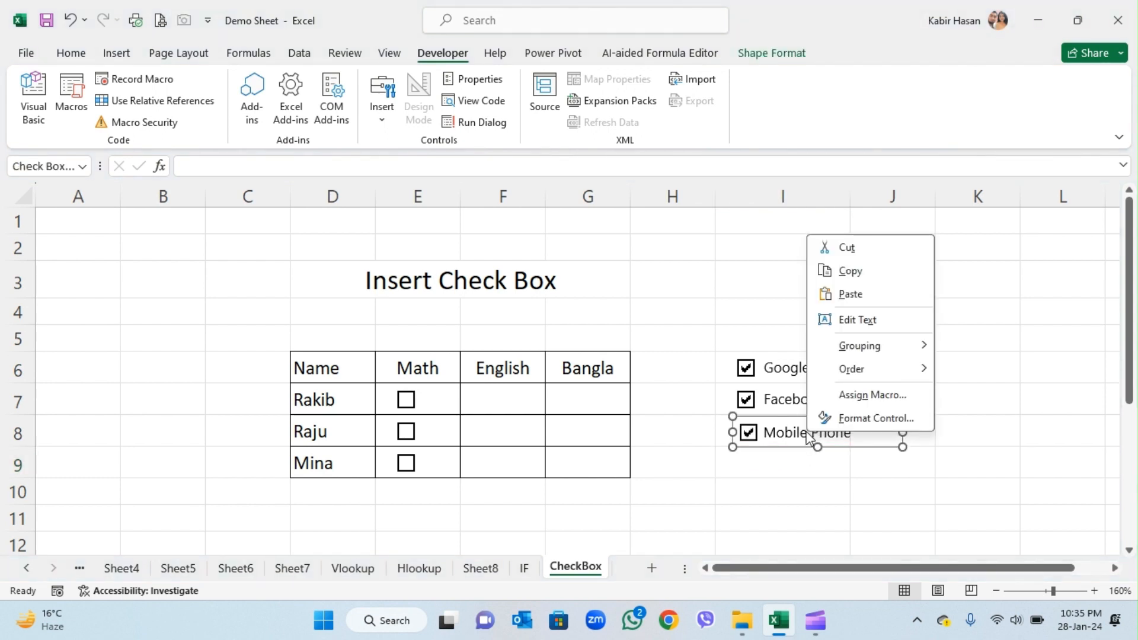
click(849, 322)
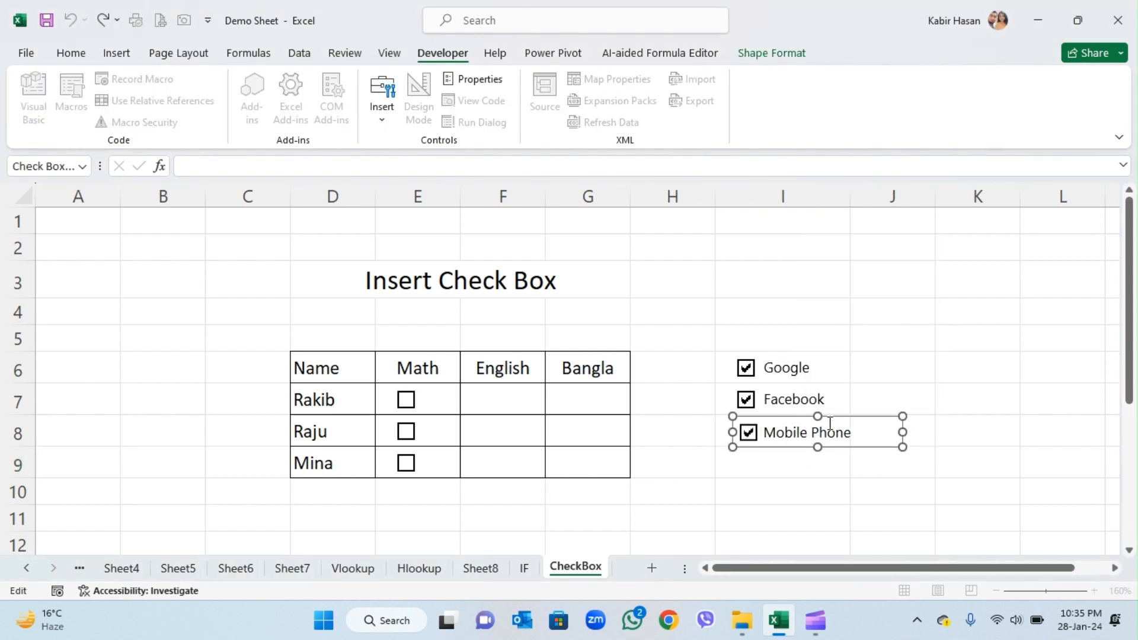
key(Delete)
key(Delete)
key(Delete)
key(Delete)
key(Delete)
key(Delete)
key(Delete)
key(Delete)
key(Delete)
key(Delete)
key(Delete)
key(Delete)
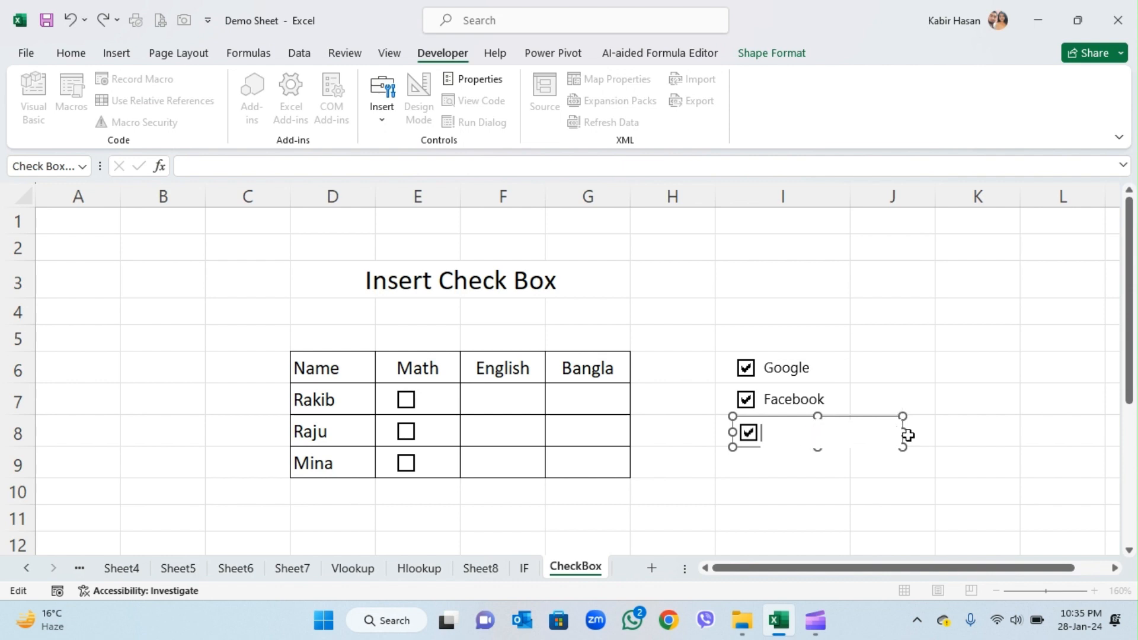
drag(904, 432, 768, 432)
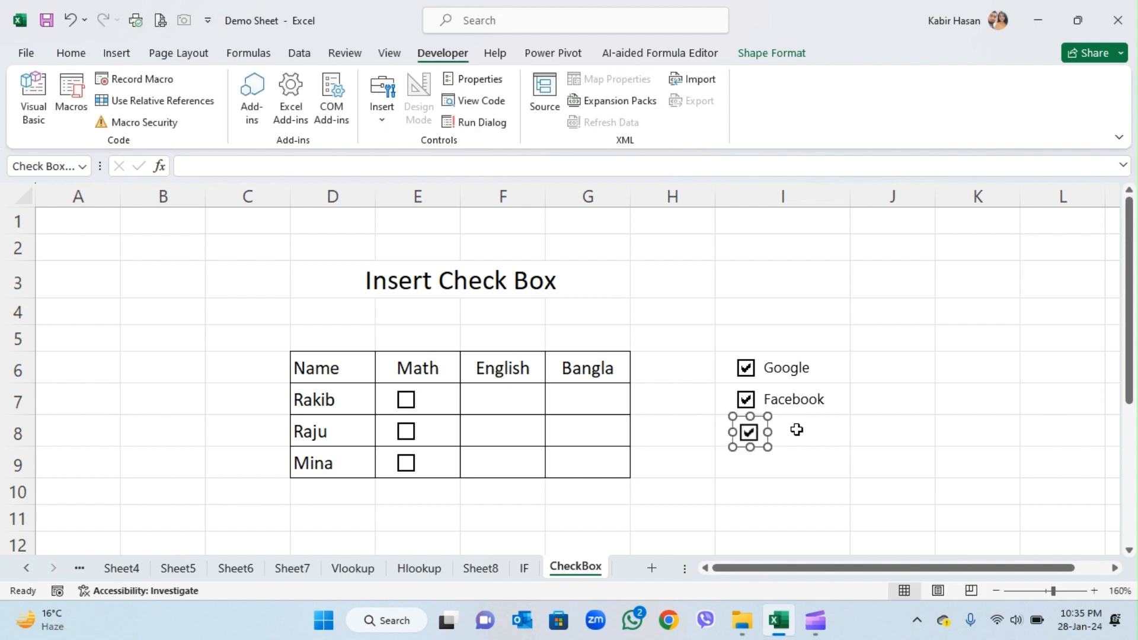
Paste copies of the unlabelled check box into the three English cells, F7 to F9.
click(498, 392)
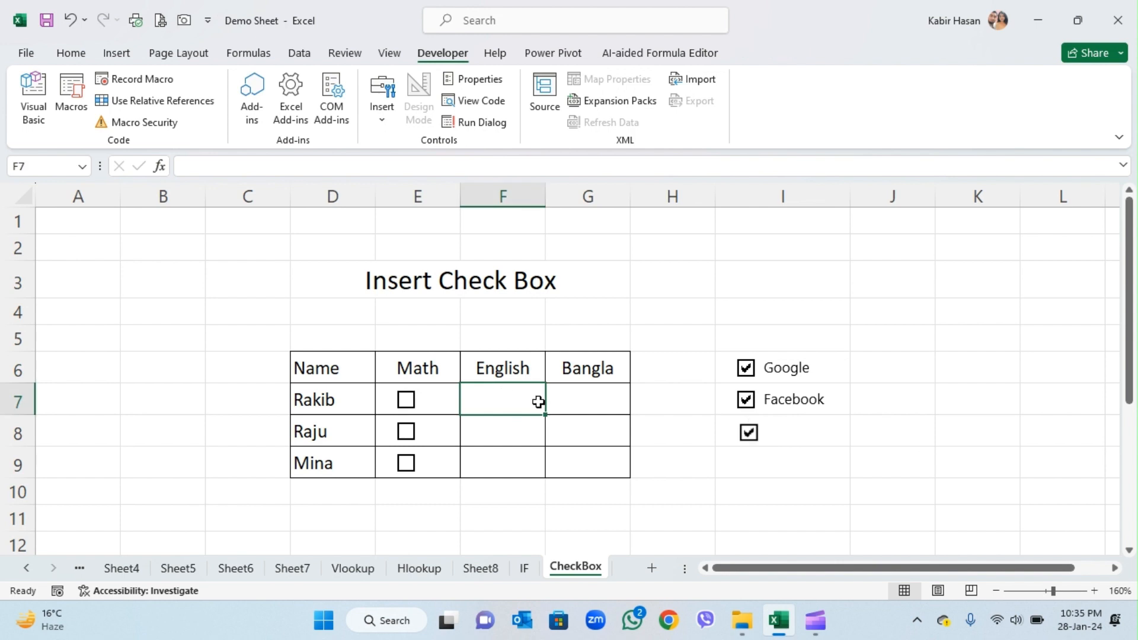
key(ctrl+v)
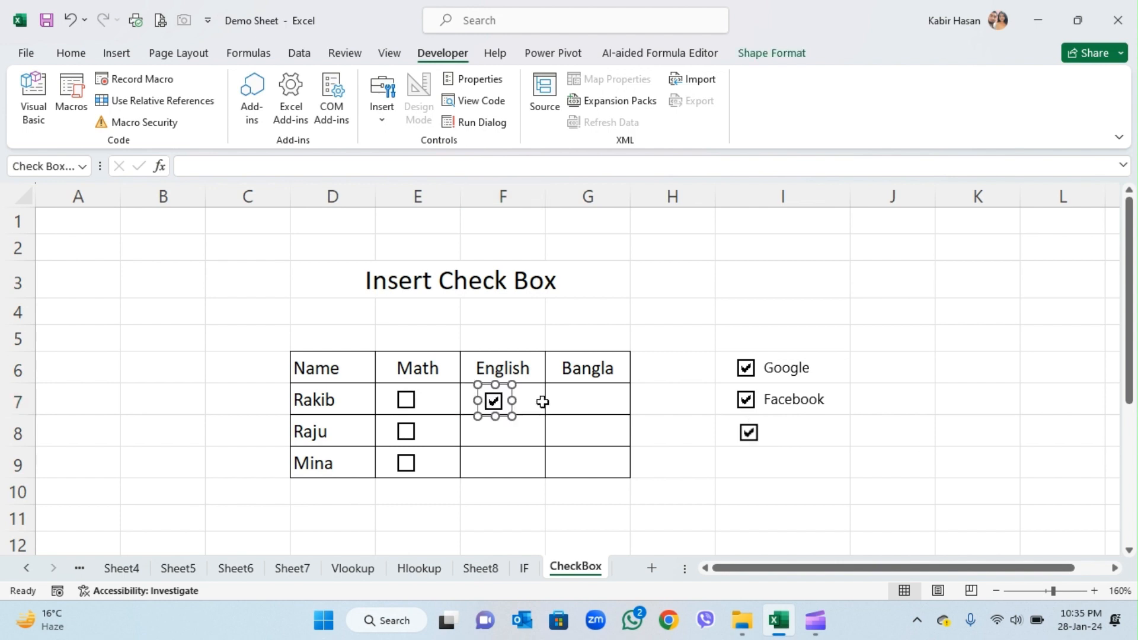
click(517, 434)
key(ctrl+v)
click(512, 462)
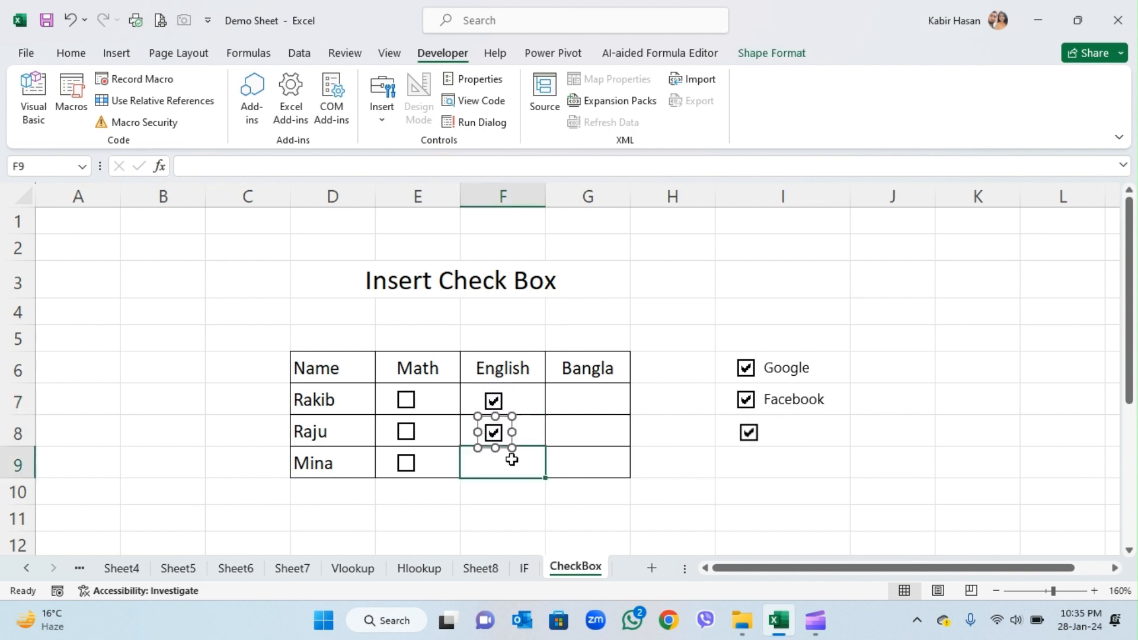
key(ctrl+v)
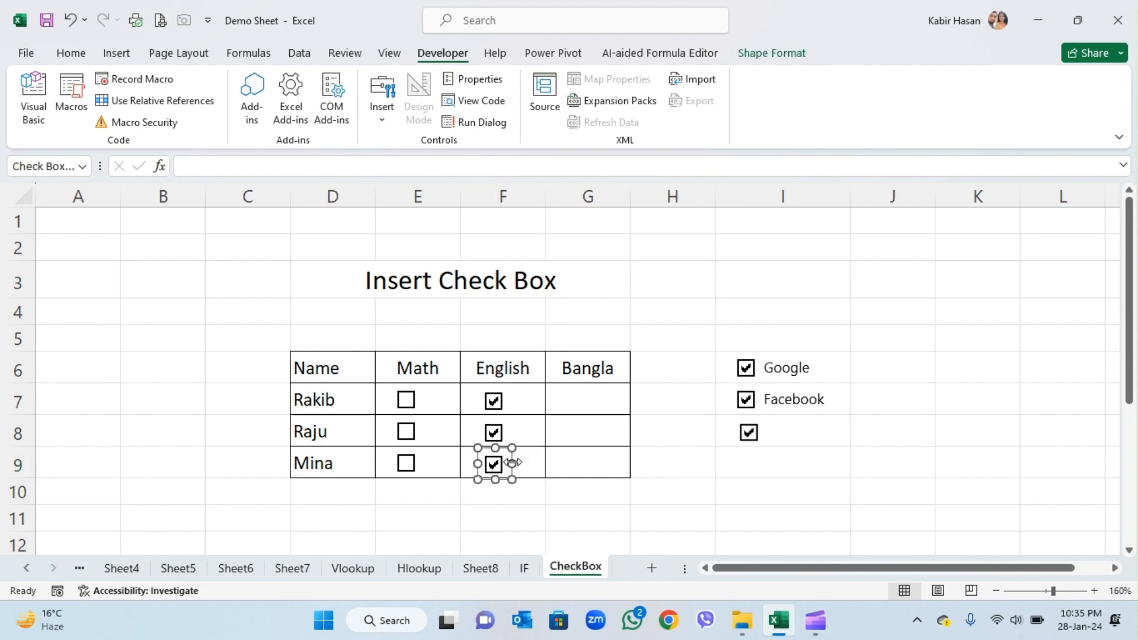
Paste copies of the unlabelled check box into the three Bangla cells, G7 to G9.
click(584, 401)
key(ctrl+v)
click(594, 434)
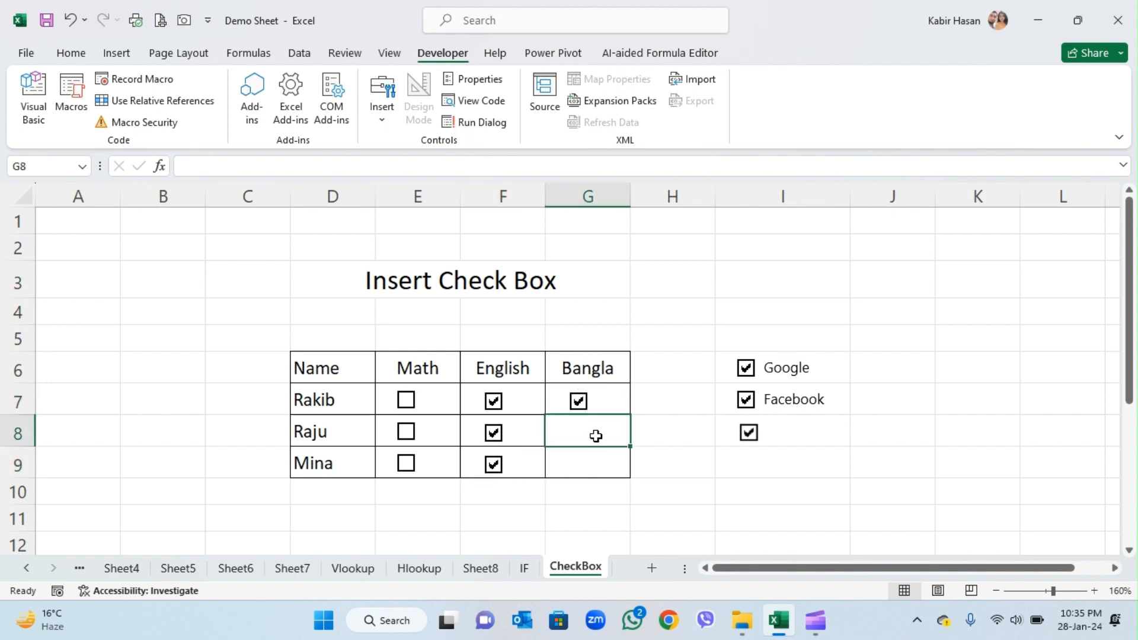
key(ctrl+v)
click(593, 464)
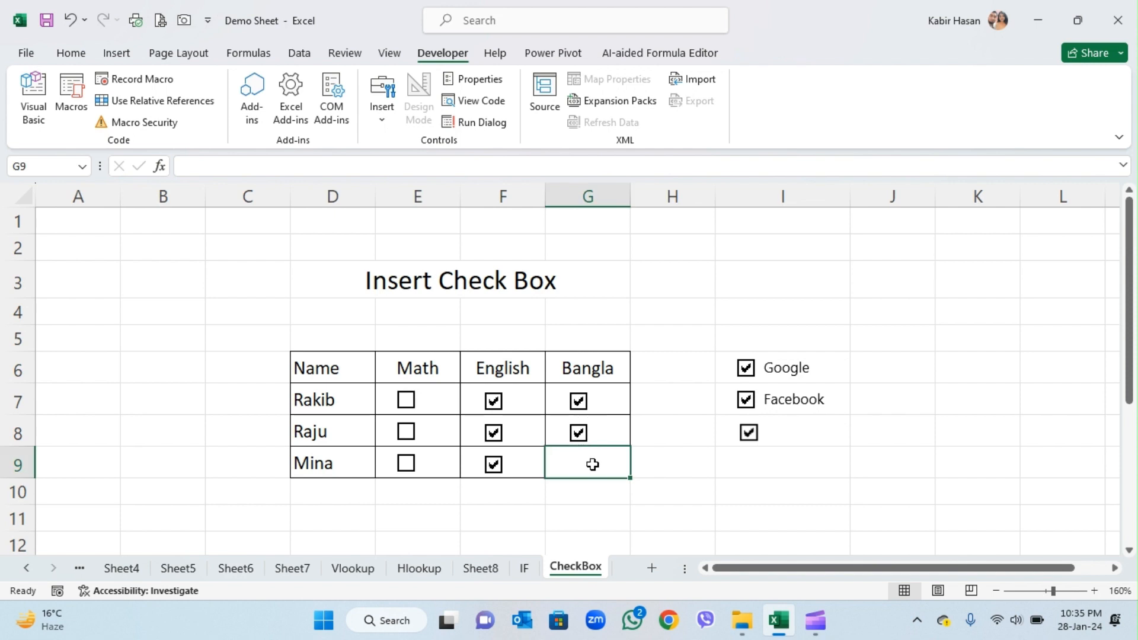
key(ctrl+v)
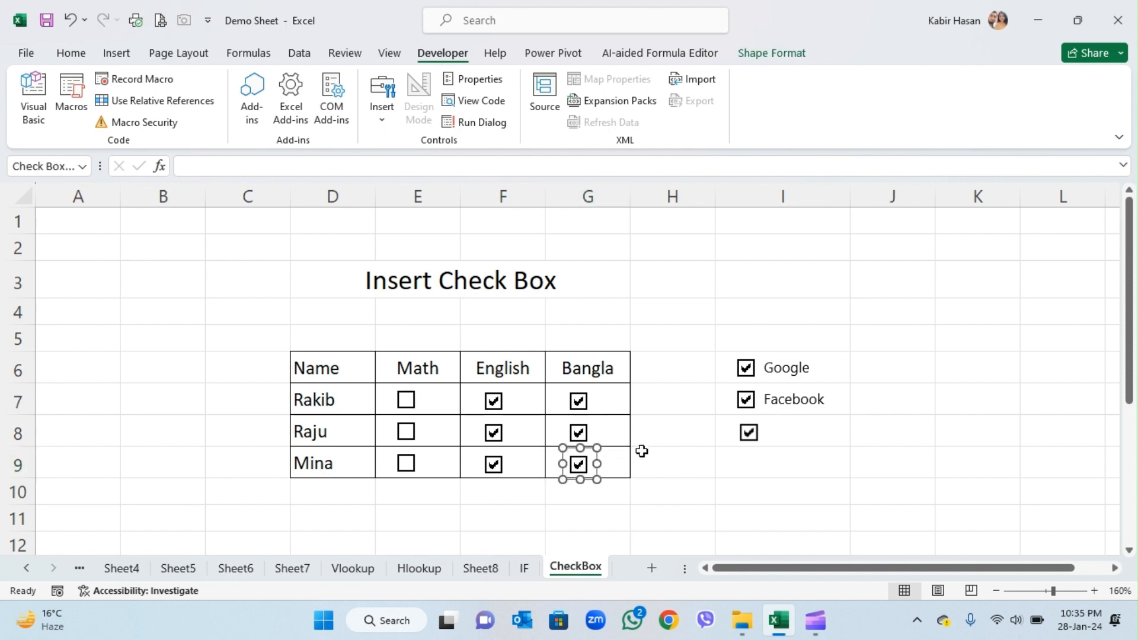
Duplicate the check boxes of I7 and I8 one row down, into I8 and I9.
click(771, 492)
drag(782, 431, 780, 457)
click(912, 478)
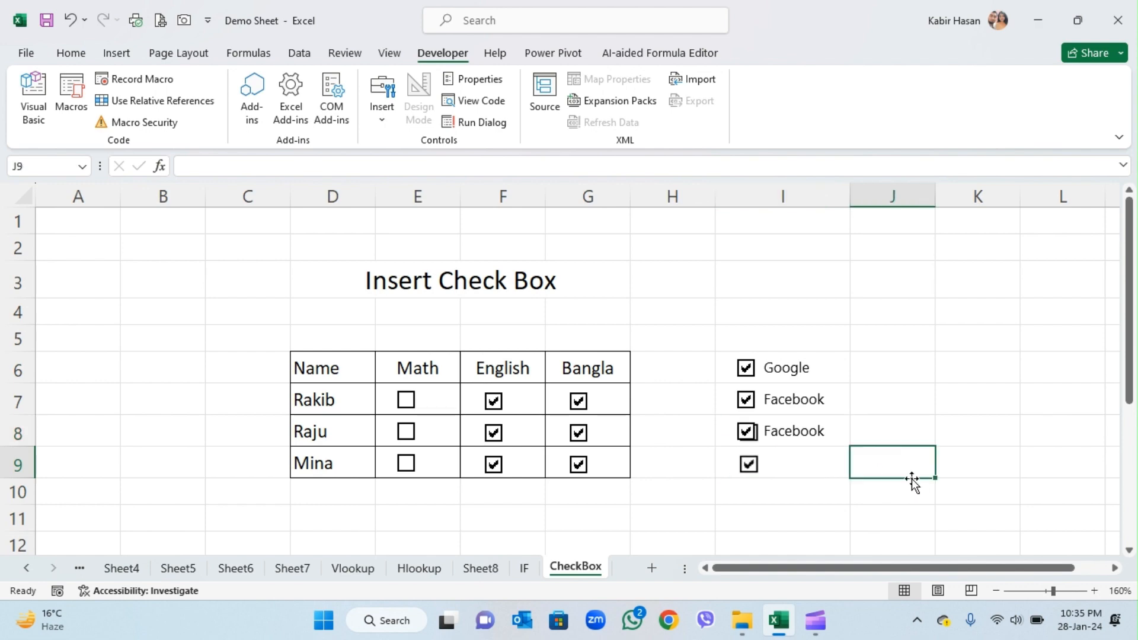
Toggle the duplicated Facebook check box in I8 and leave it cleared.
click(779, 468)
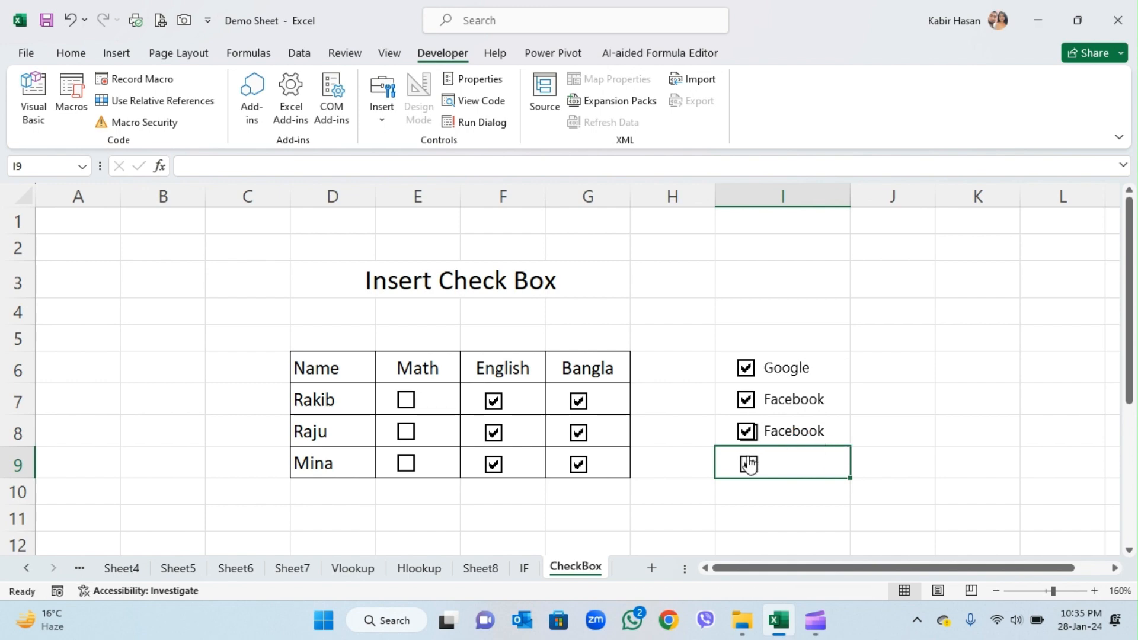
click(748, 433)
click(794, 434)
click(795, 437)
click(892, 466)
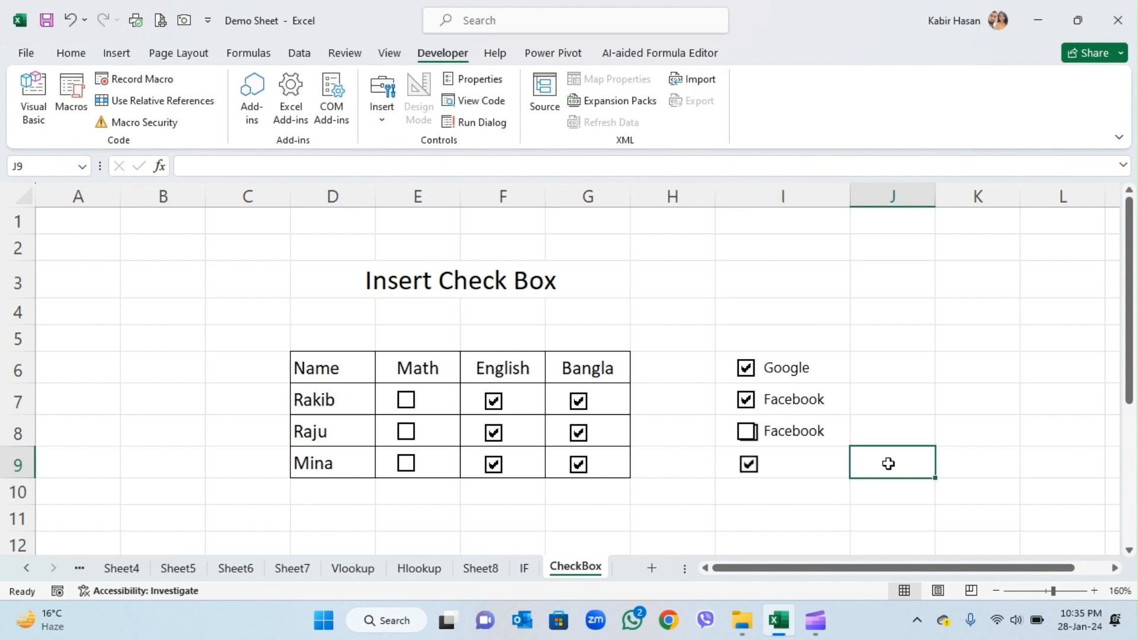
Delete the duplicated Facebook check box and the unlabelled check box beneath it in I8.
ctrl+click(748, 432)
key(Delete)
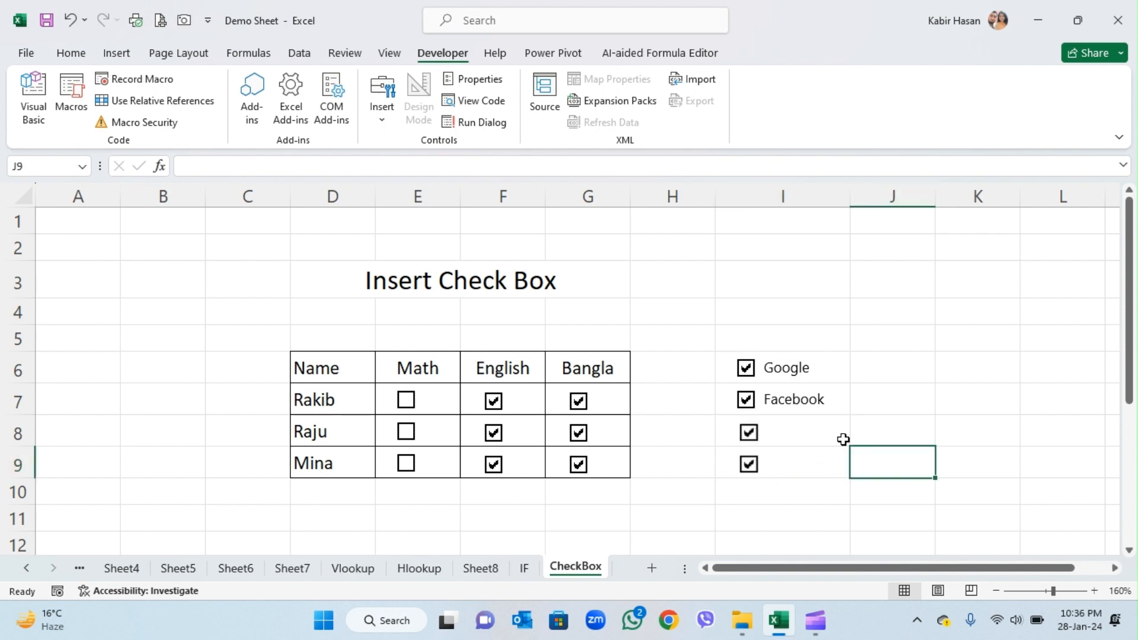
ctrl+click(748, 432)
key(Delete)
click(750, 425)
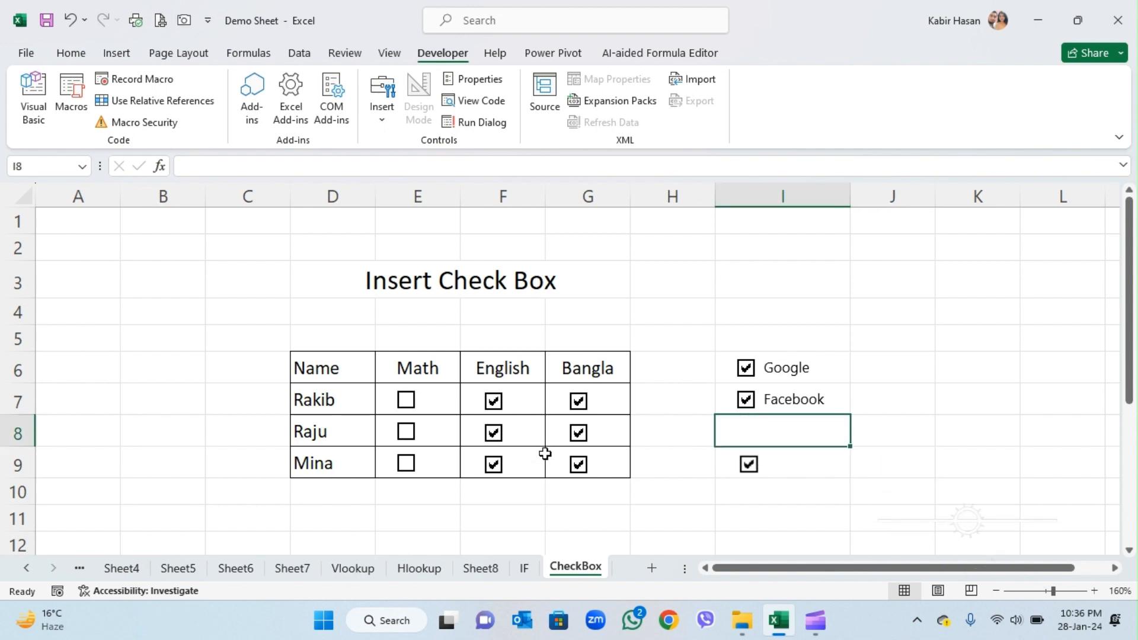
click(685, 468)
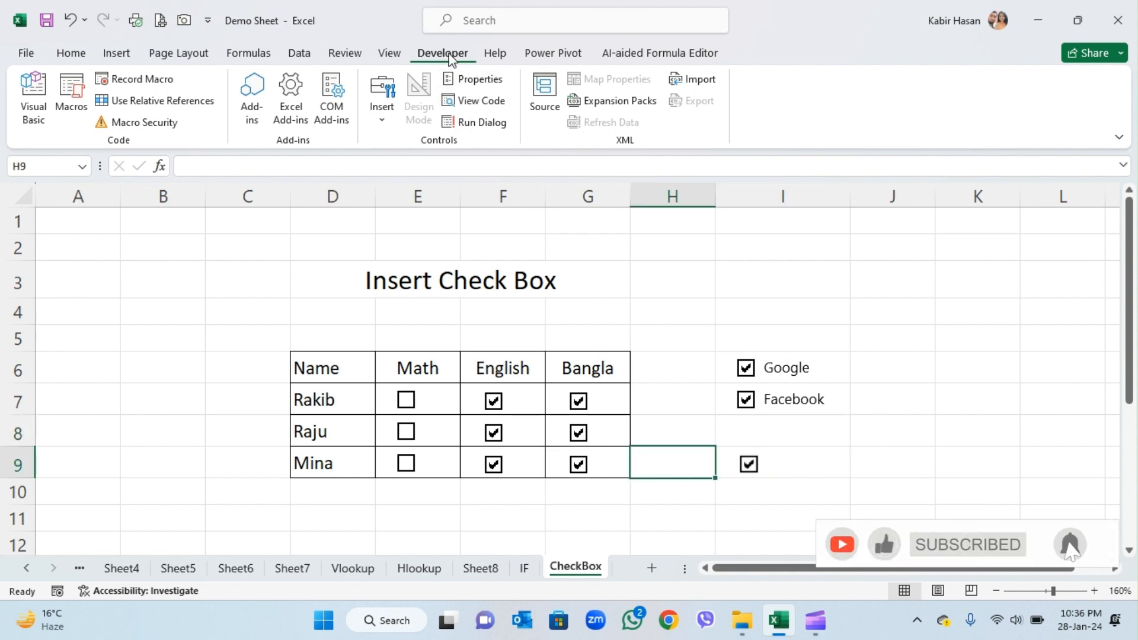
Hide the Developer tab through the ribbon customization settings and apply the change.
right_click(771, 102)
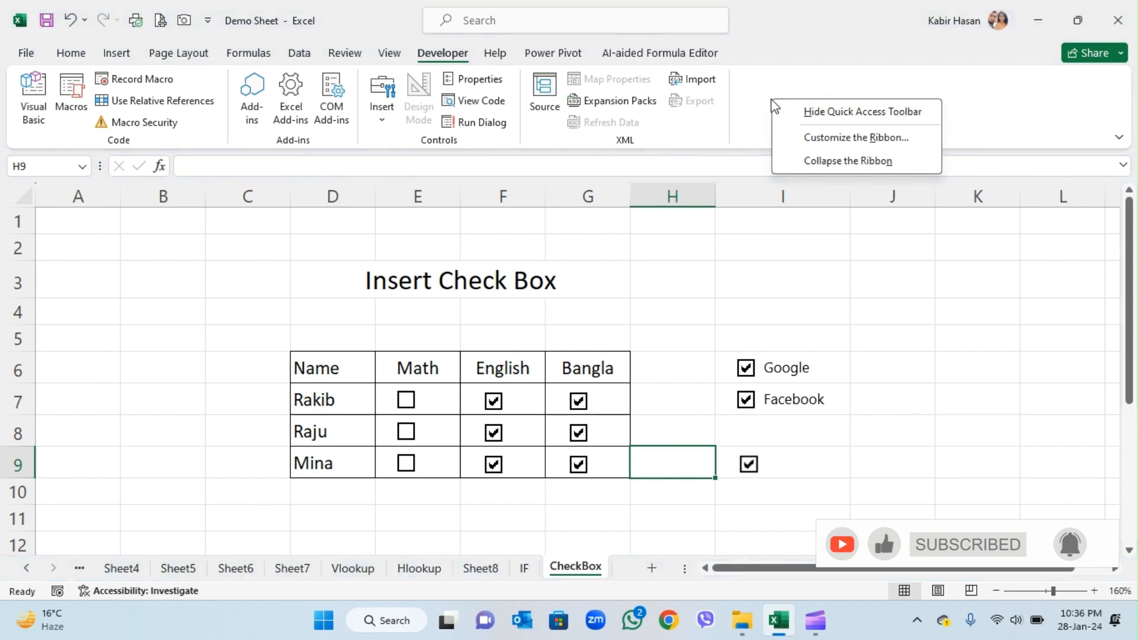
click(839, 140)
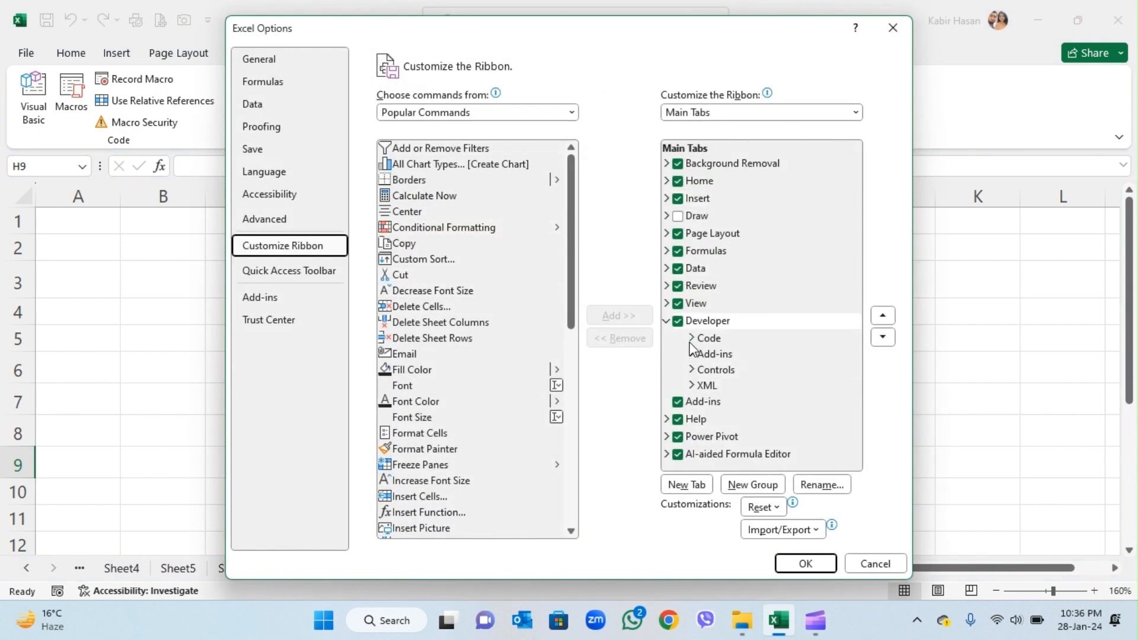
click(677, 322)
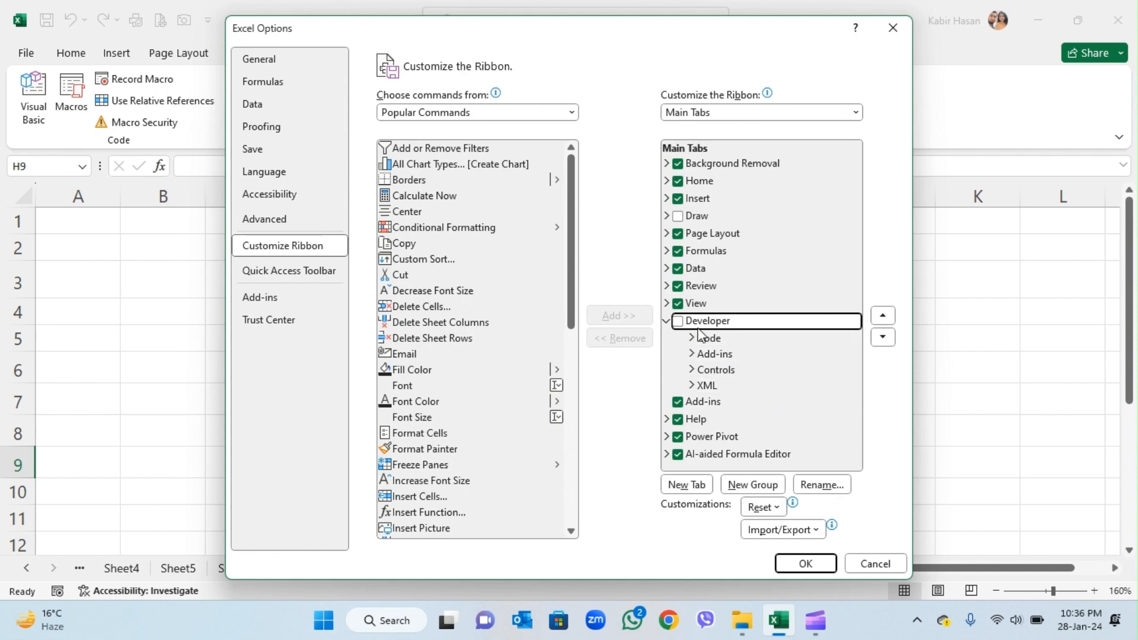
click(803, 563)
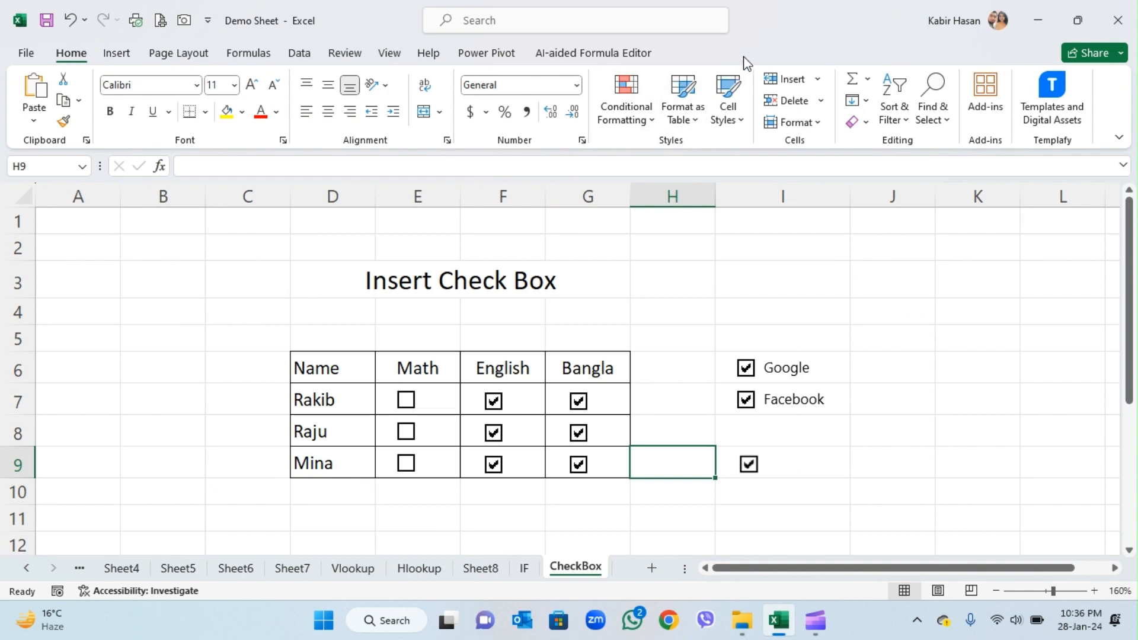
Re-enable the Developer tab through the ribbon customization settings and apply the change.
right_click(943, 101)
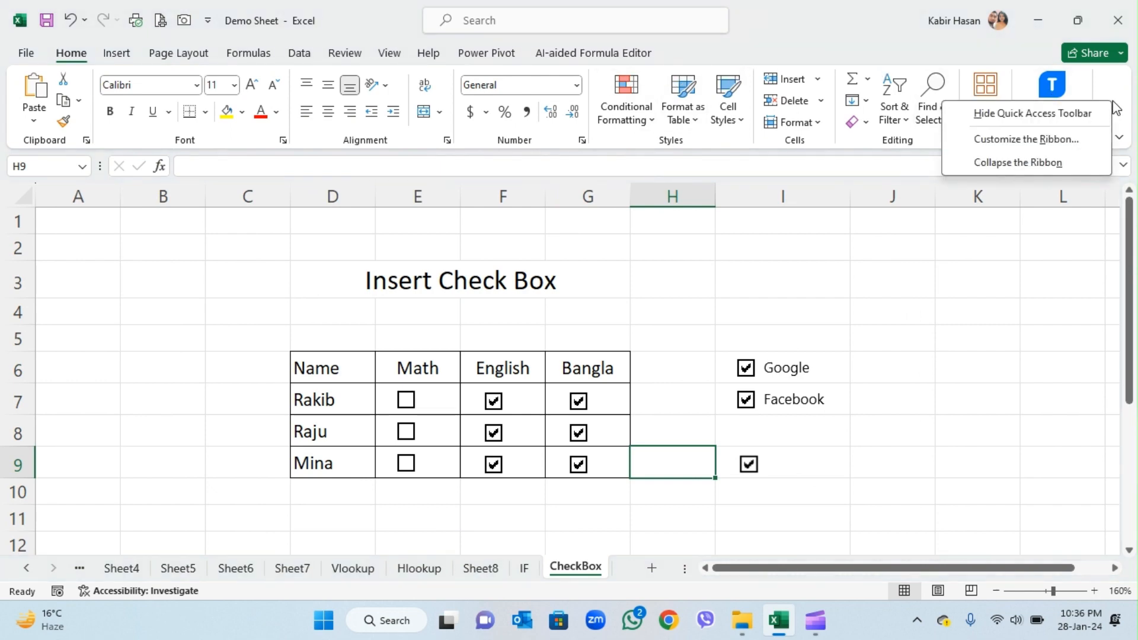
click(1030, 142)
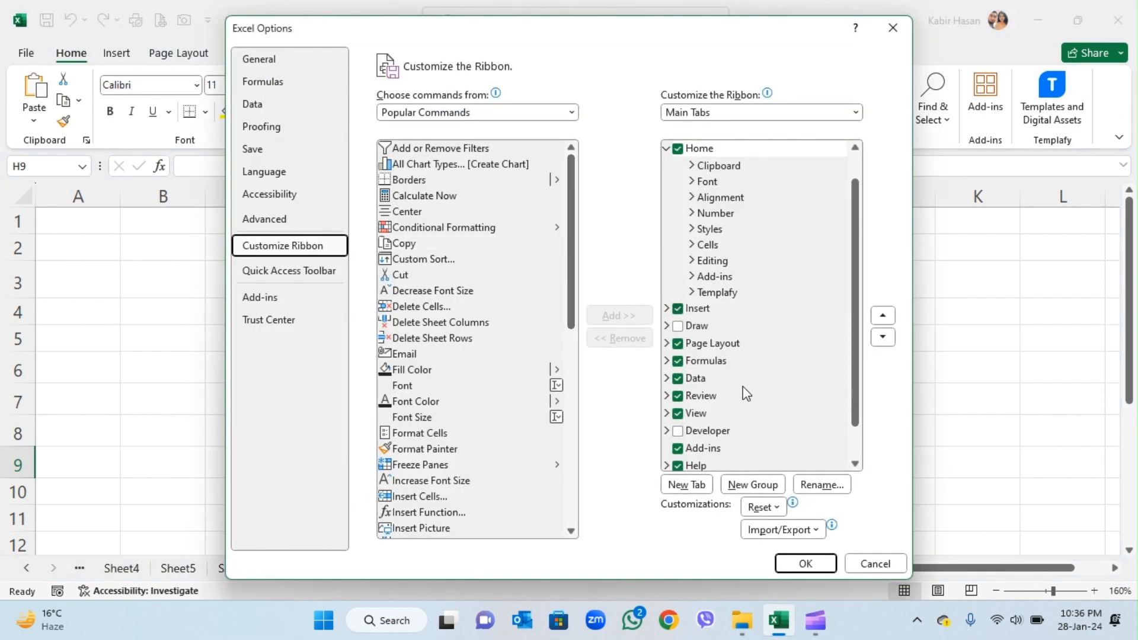
scroll(717, 391, down, 1)
click(678, 394)
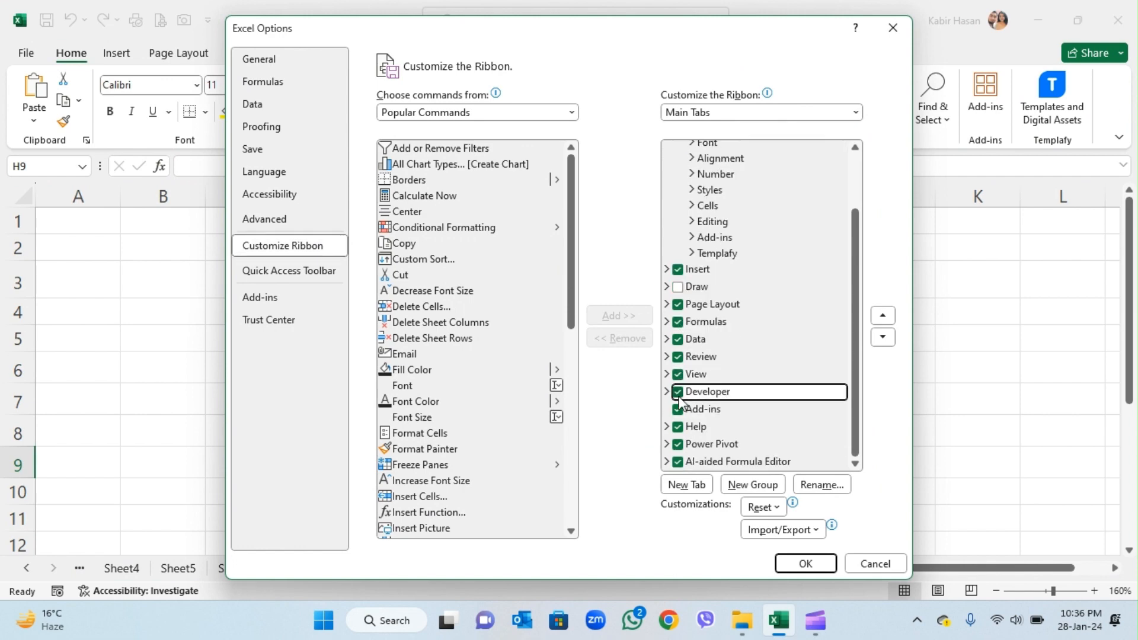
click(806, 562)
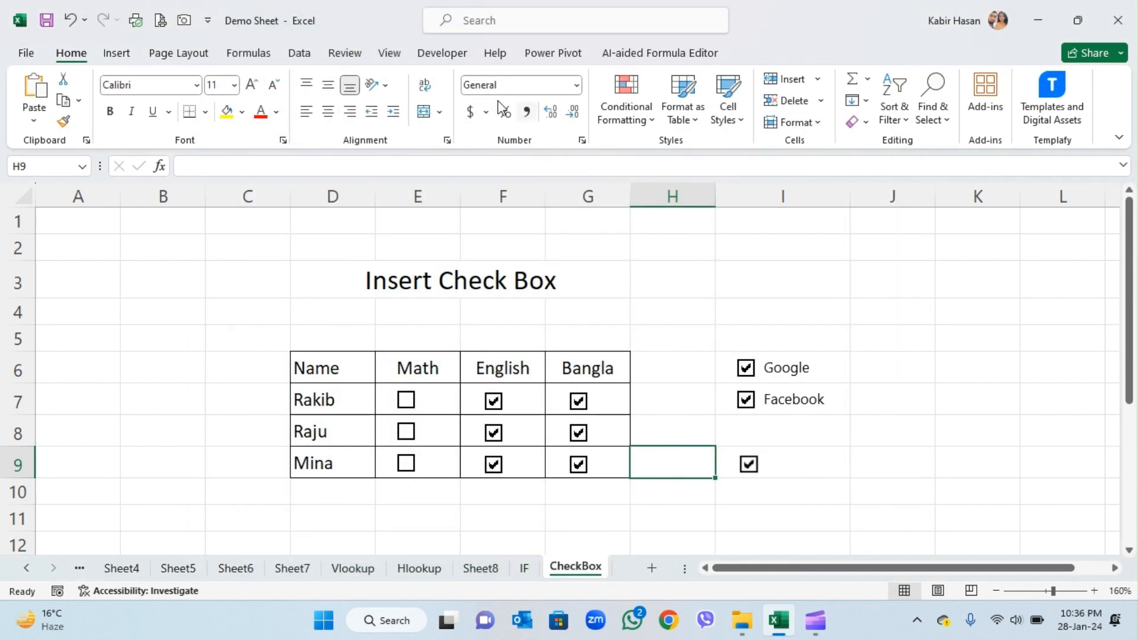
View the form and ActiveX controls that the Developer tools offer for insertion, and close the list without choosing one.
click(432, 55)
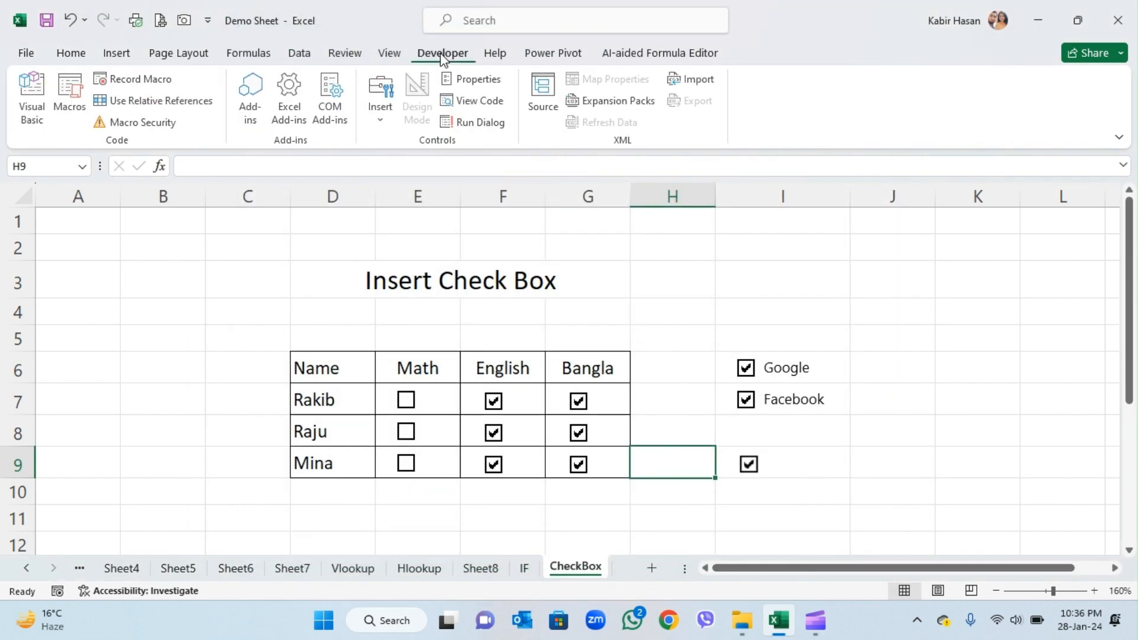
click(388, 121)
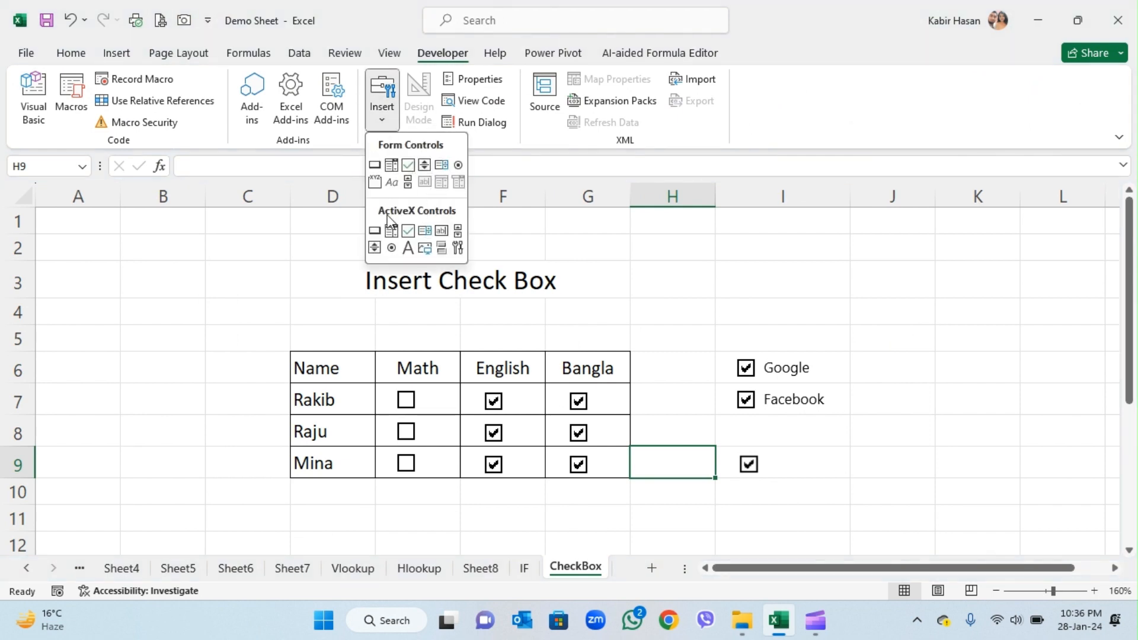
click(780, 444)
click(776, 431)
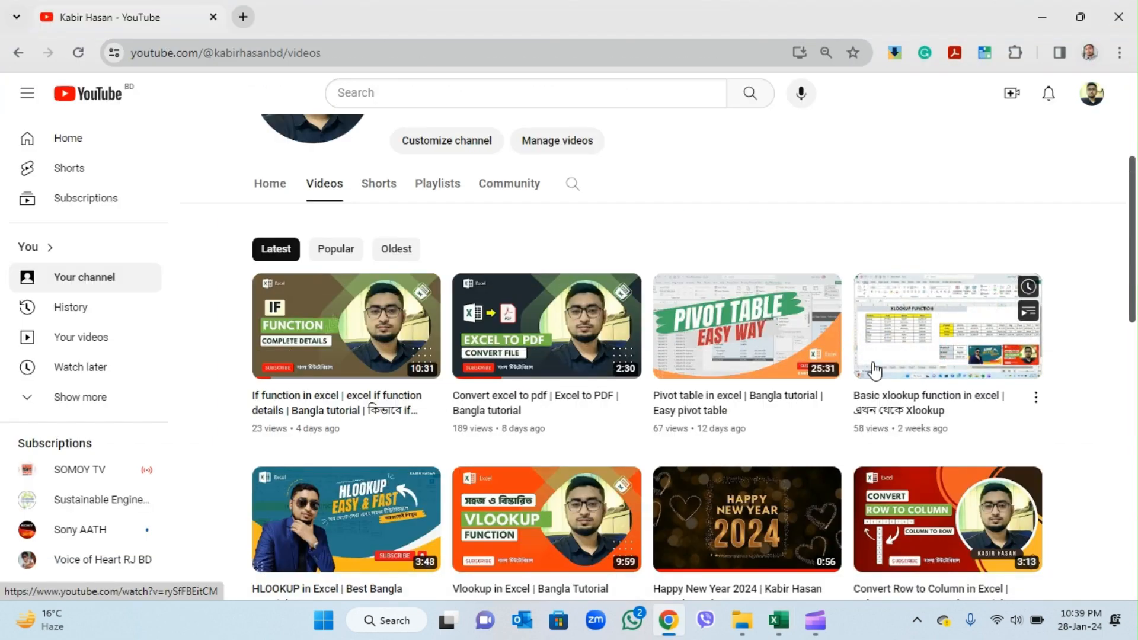
Look through the channel's uploaded Excel tutorial videos on YouTube and return to the start of the page.
scroll(873, 371, down, 5)
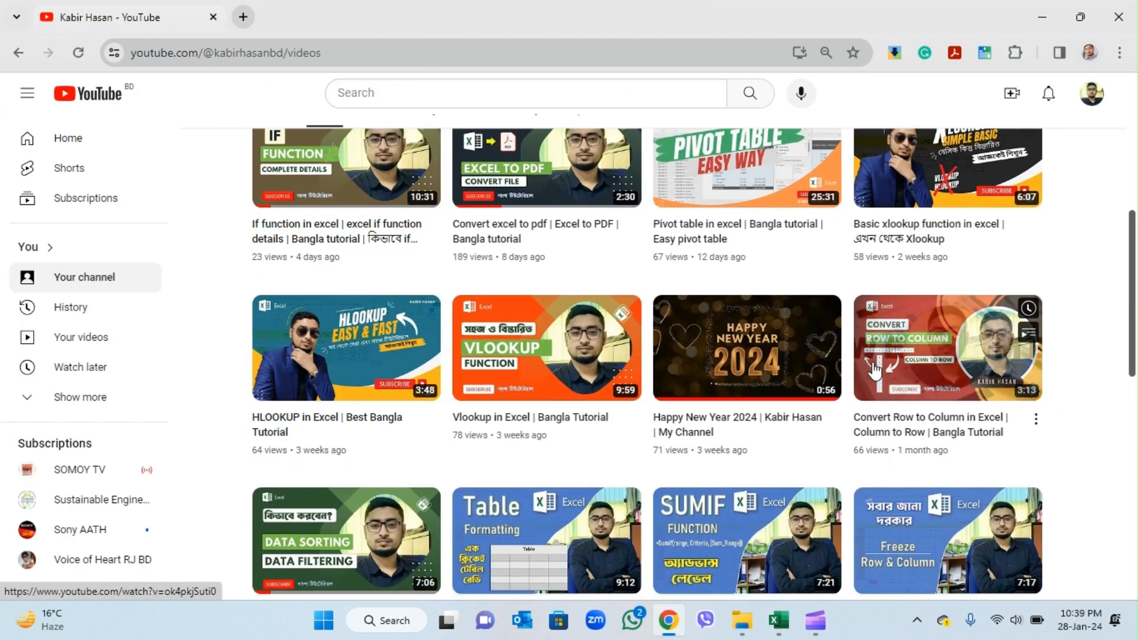
scroll(874, 371, down, 1)
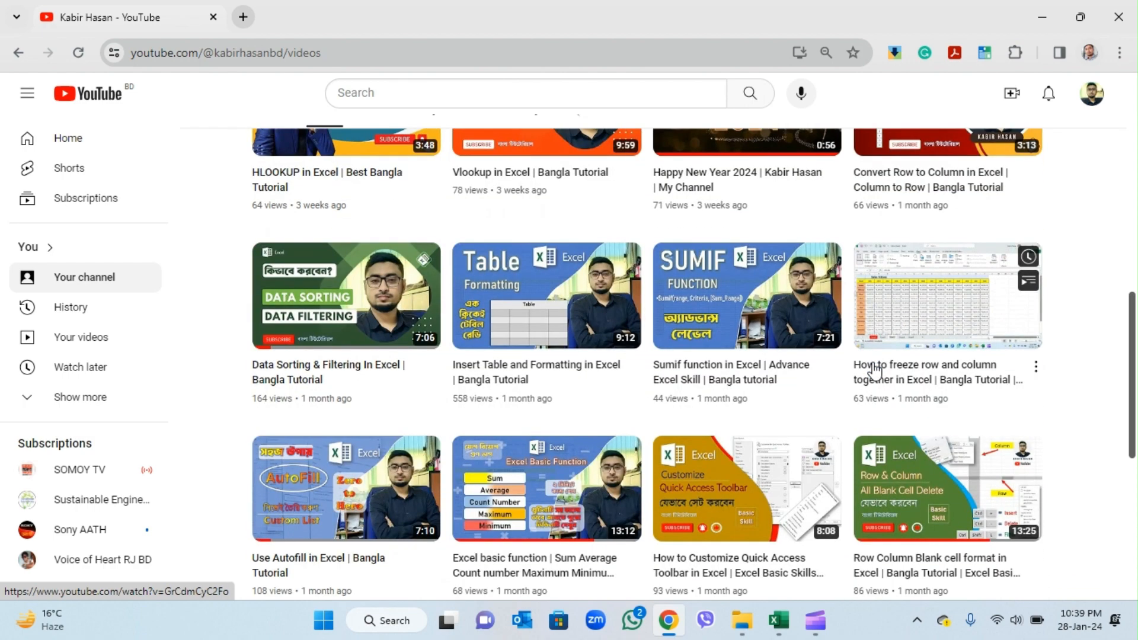
scroll(873, 371, up, 10)
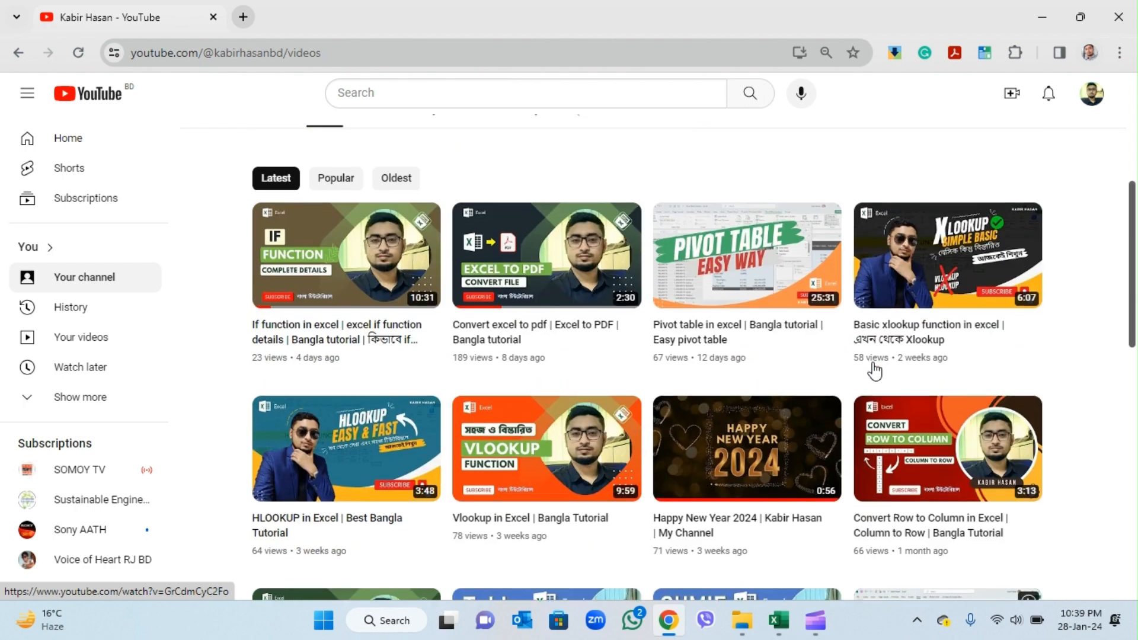
scroll(875, 371, up, 2)
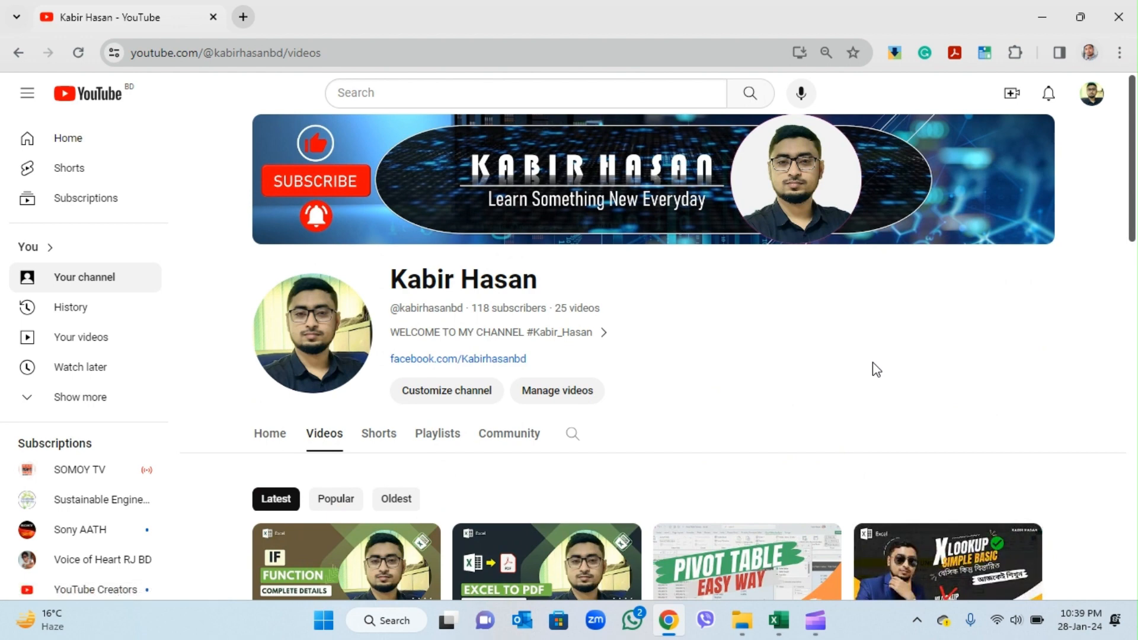